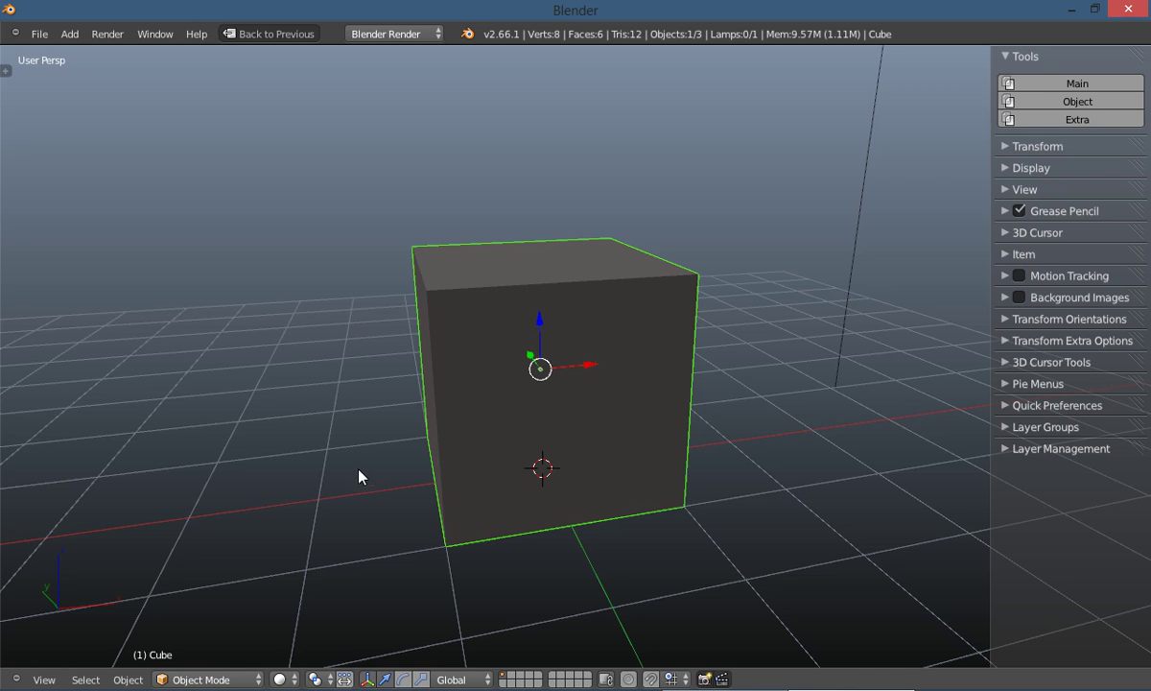
# Toggle the Main tool group open and closed, then orbit around the cube
pyautogui.click(1025, 85)
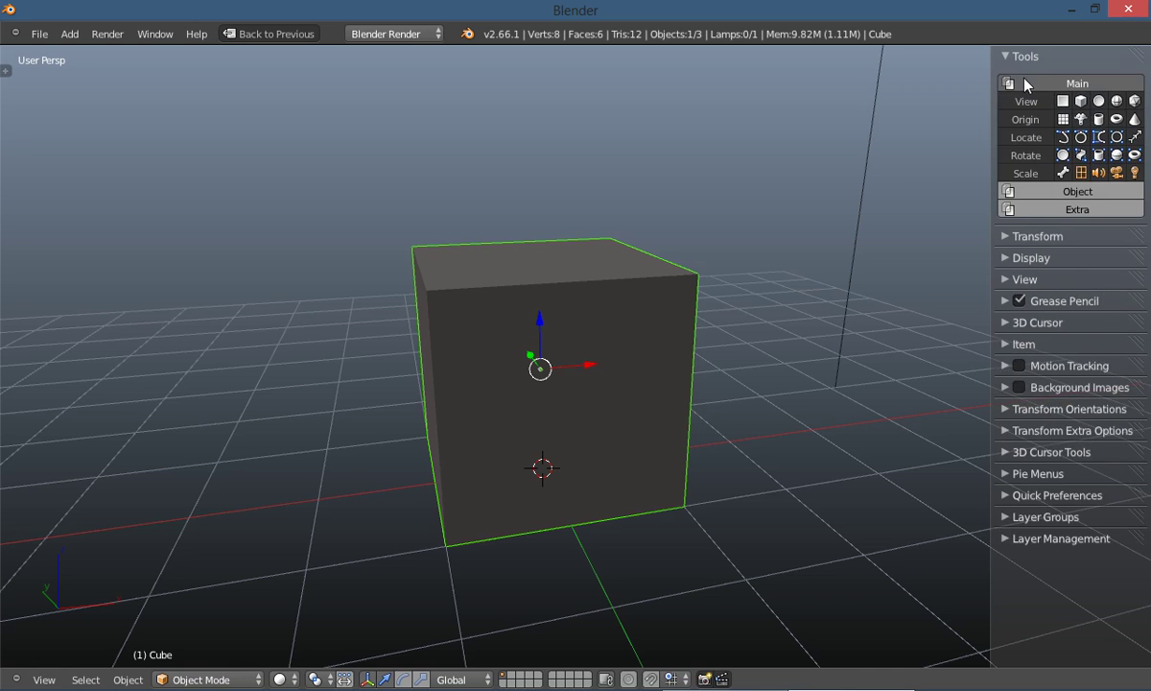
pyautogui.click(1025, 84)
pyautogui.click(1025, 85)
pyautogui.click(1024, 85)
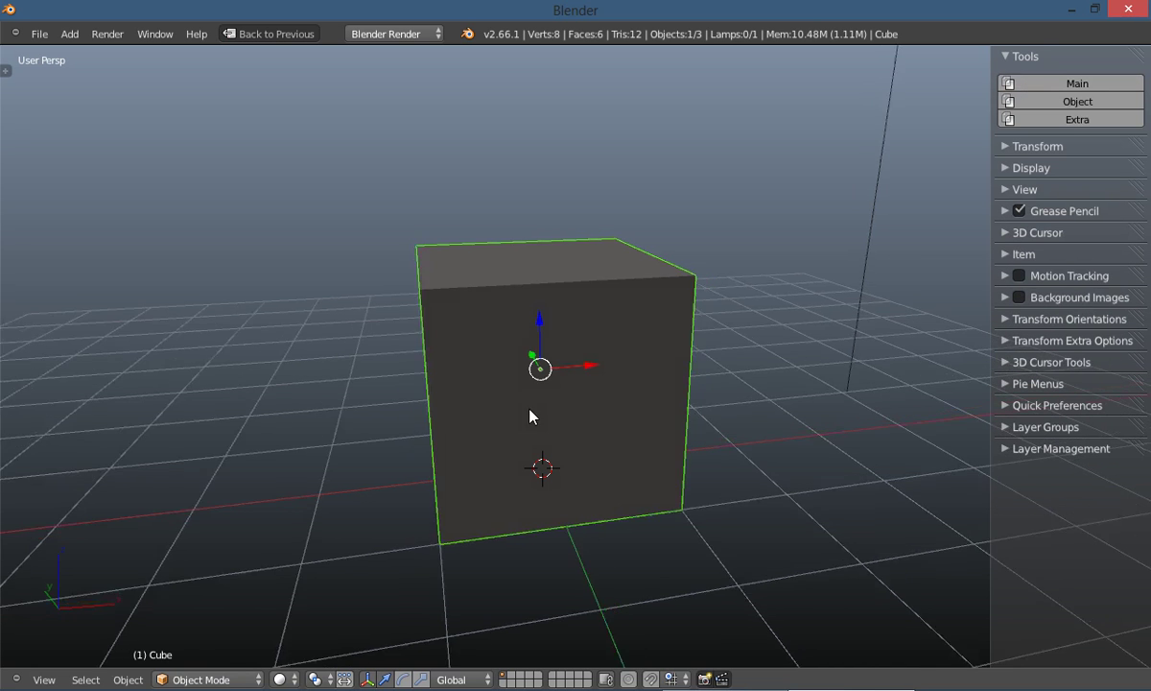
pyautogui.moveTo(533, 416)
pyautogui.mouseDown(button='middle')
pyautogui.moveTo(576, 391)
pyautogui.moveTo(553, 417)
pyautogui.mouseUp(button='middle')
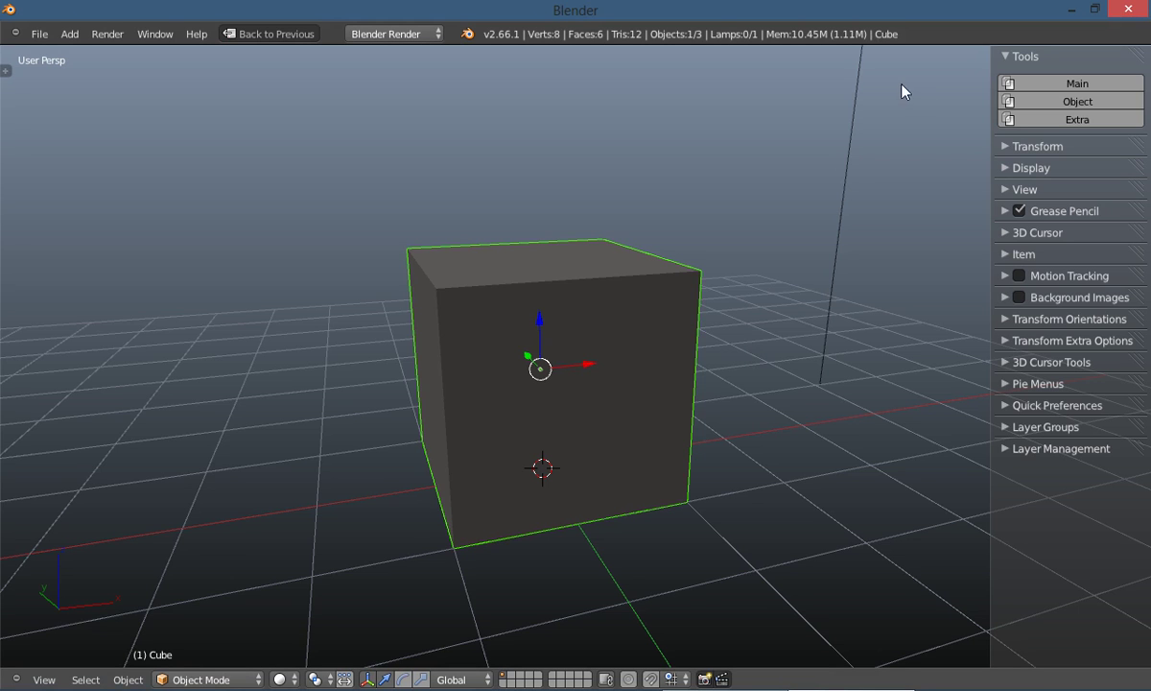
# Expand the Main, Object and Extra groups, then collapse and restore the Tools section
pyautogui.click(1075, 84)
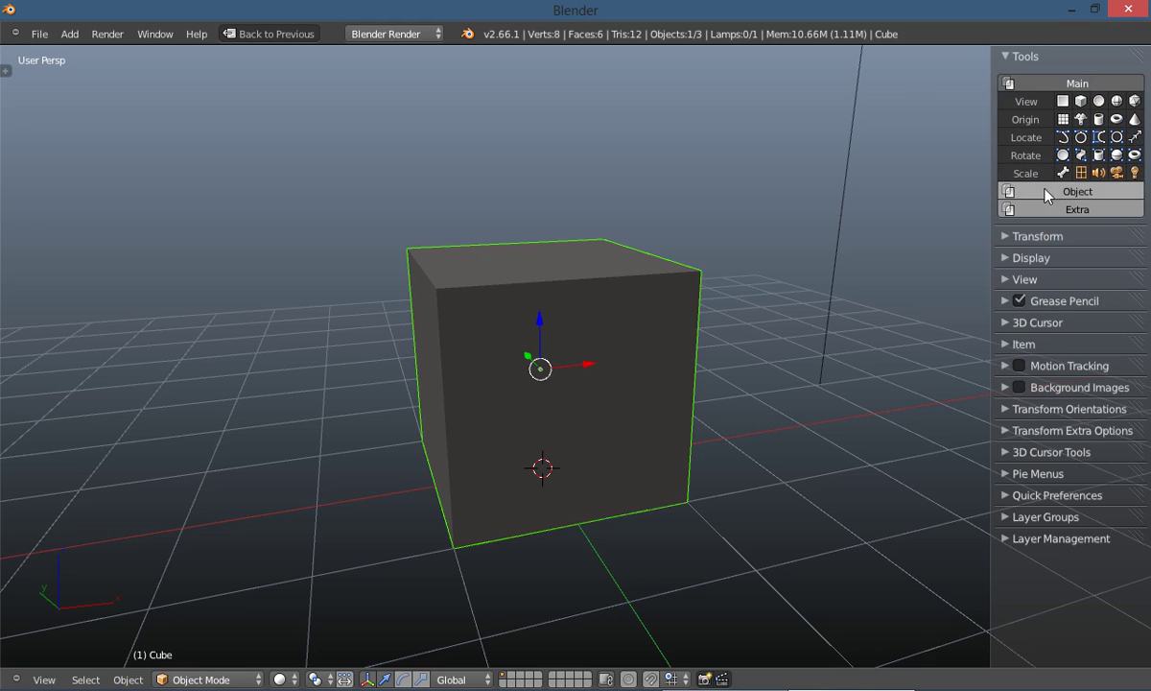
pyautogui.click(1016, 191)
pyautogui.click(1061, 281)
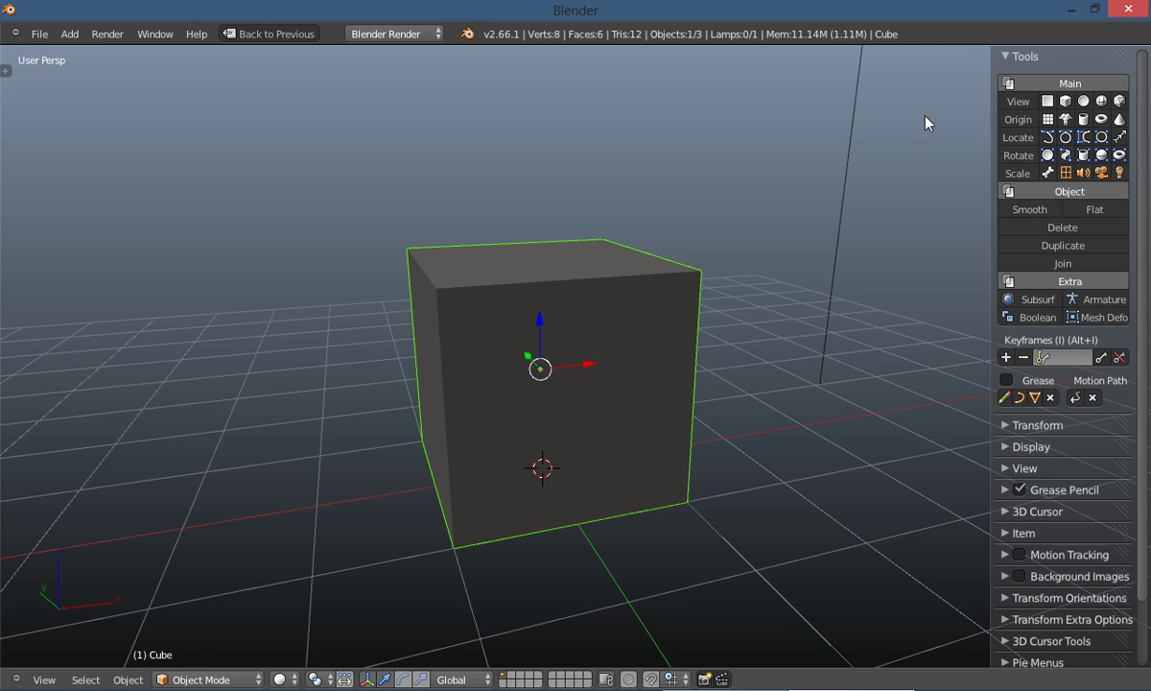
pyautogui.click(1012, 56)
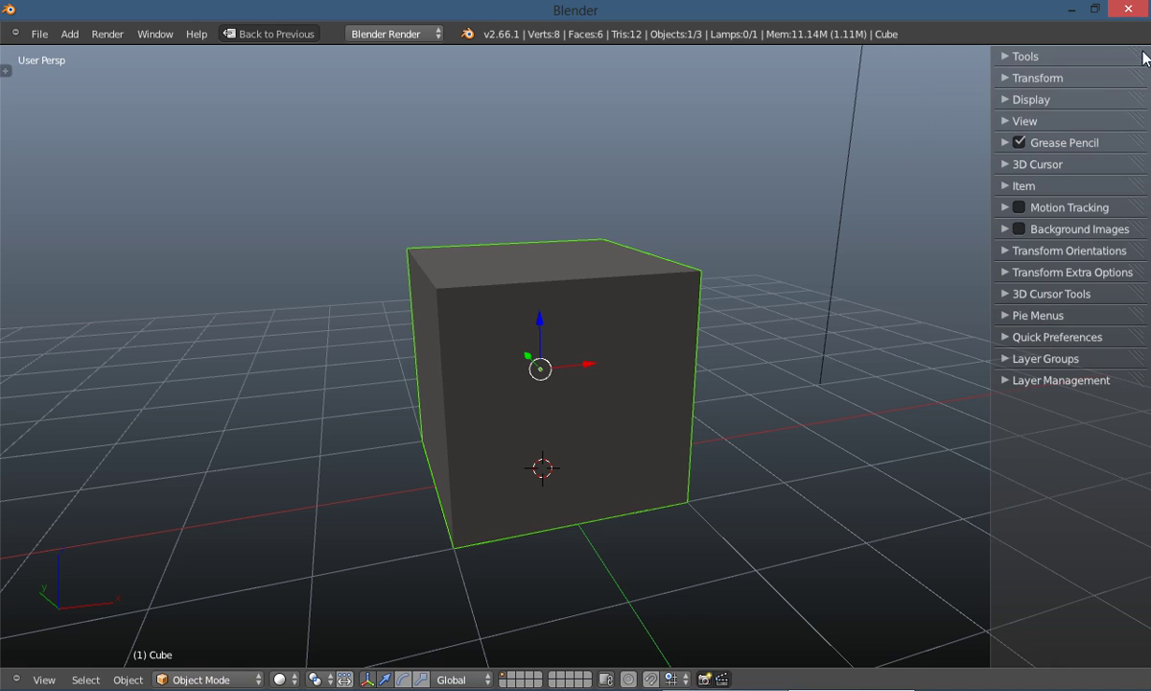
pyautogui.moveTo(1144, 60)
pyautogui.mouseDown()
pyautogui.moveTo(976, 90)
pyautogui.moveTo(1143, 60)
pyautogui.mouseUp()
pyautogui.click(1006, 58)
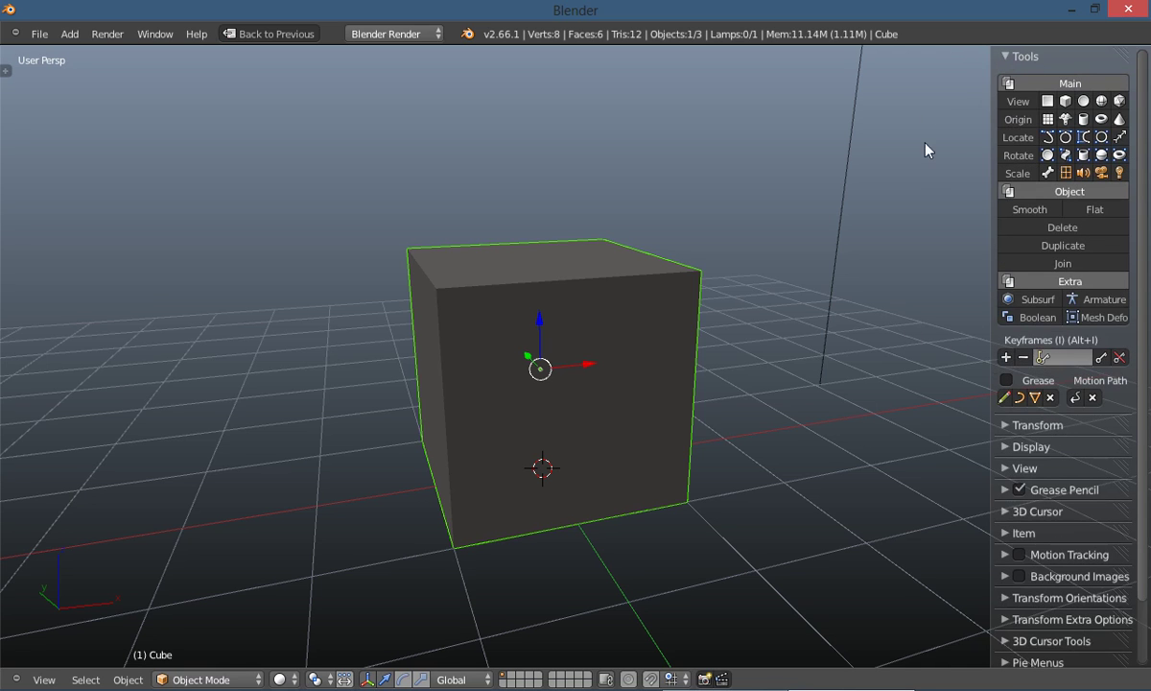
pyautogui.moveTo(803, 324); pyautogui.dragTo(753, 343, button='middle')
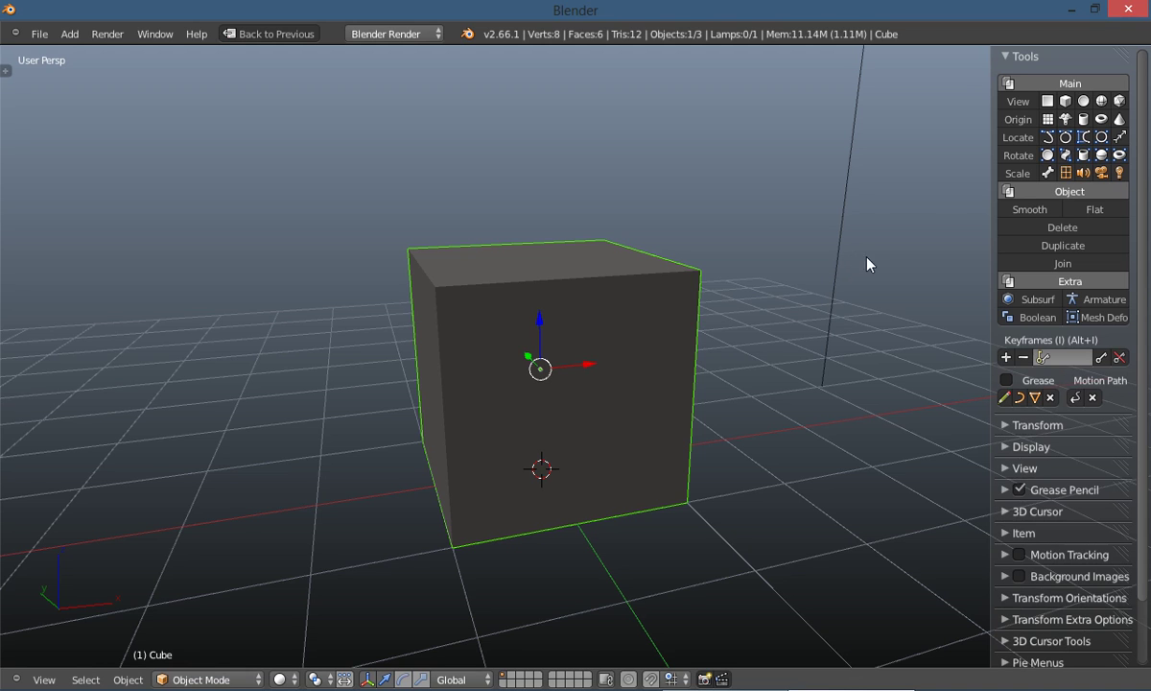
# Collapse and re-expand Main, Object and Extra, then bring up the mode pie menu
pyautogui.click(1068, 85)
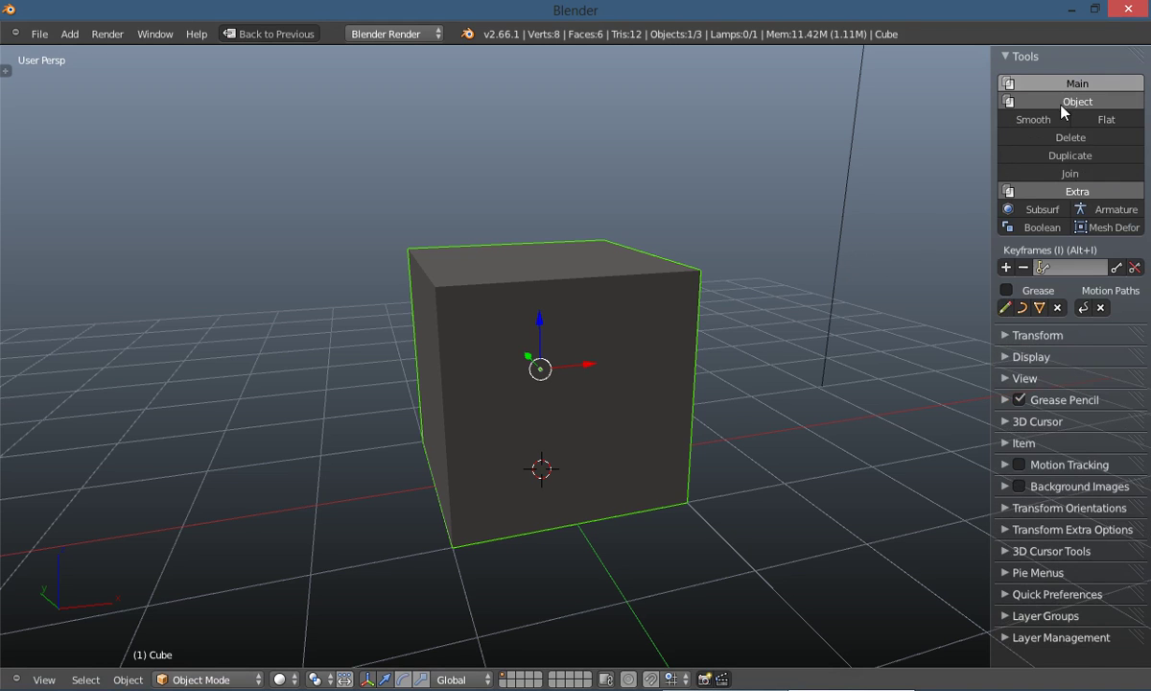
pyautogui.click(1062, 104)
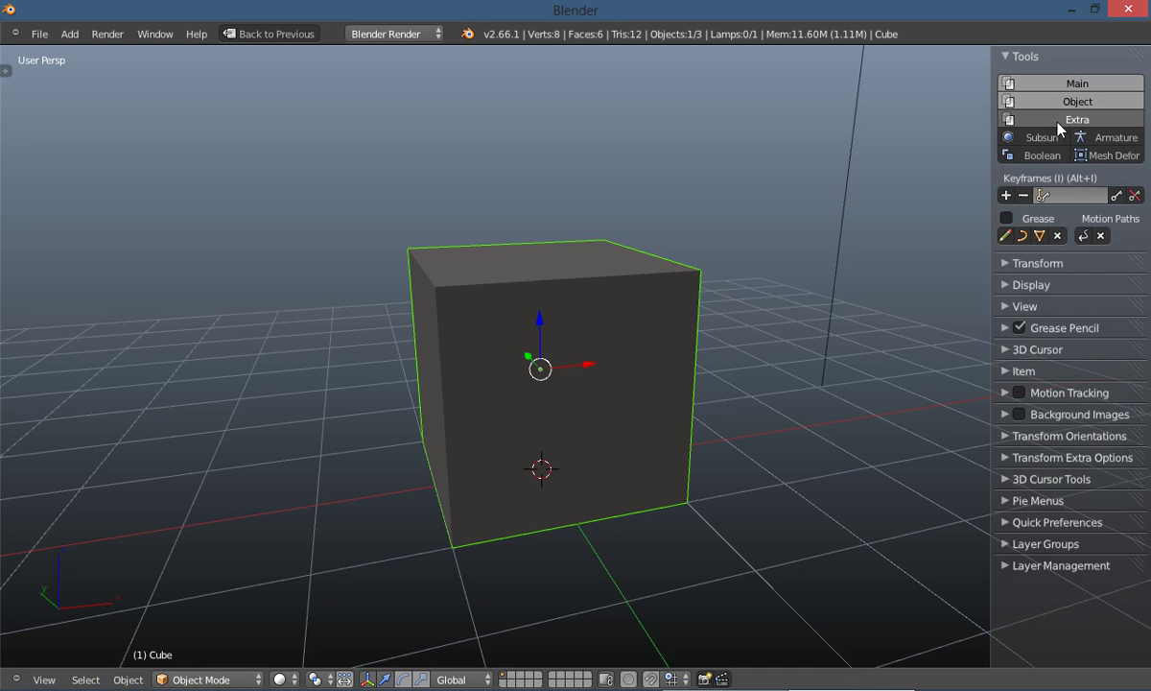
pyautogui.click(1060, 119)
pyautogui.click(1067, 83)
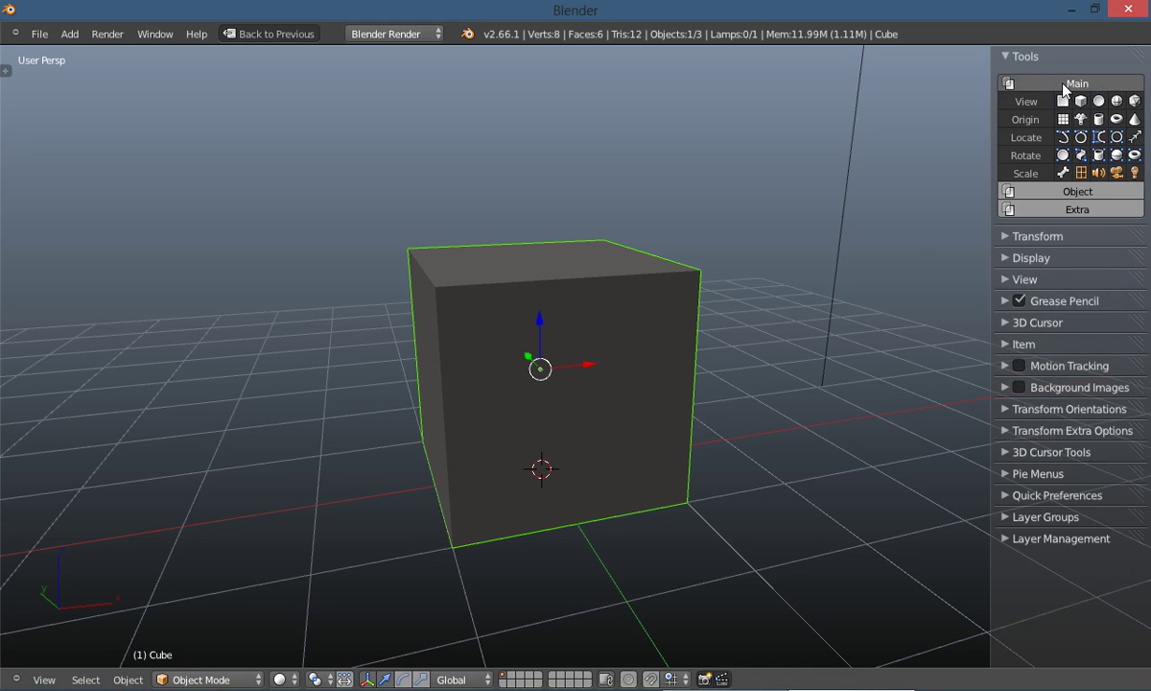
pyautogui.click(1068, 189)
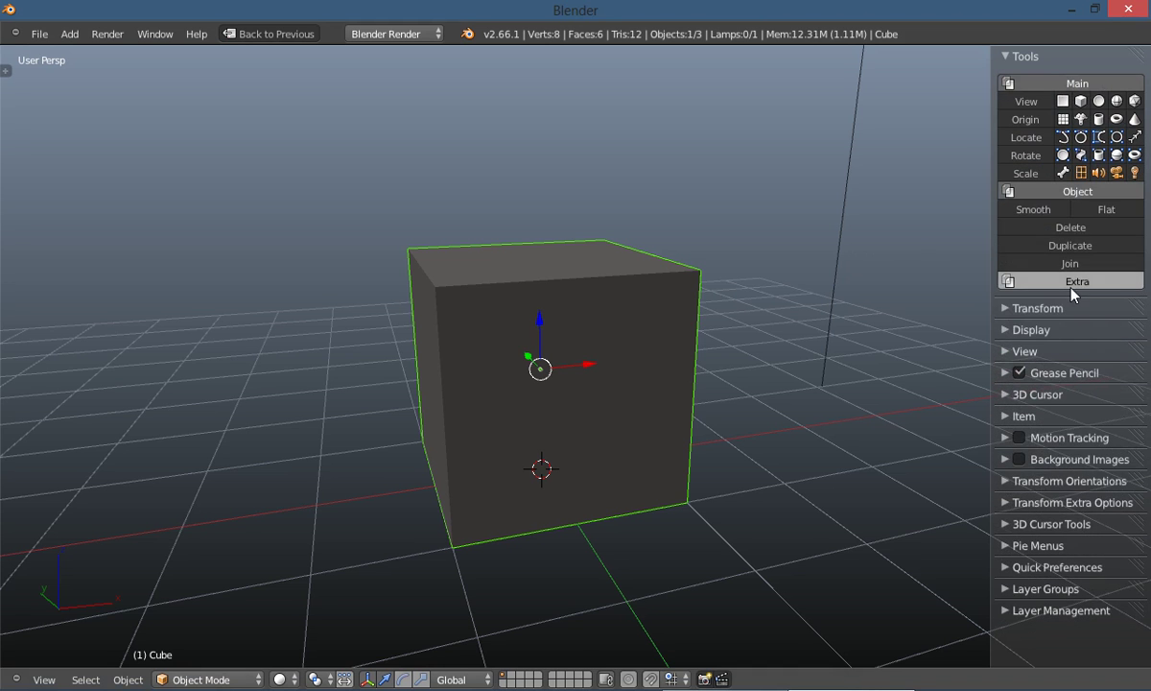
pyautogui.click(1008, 278)
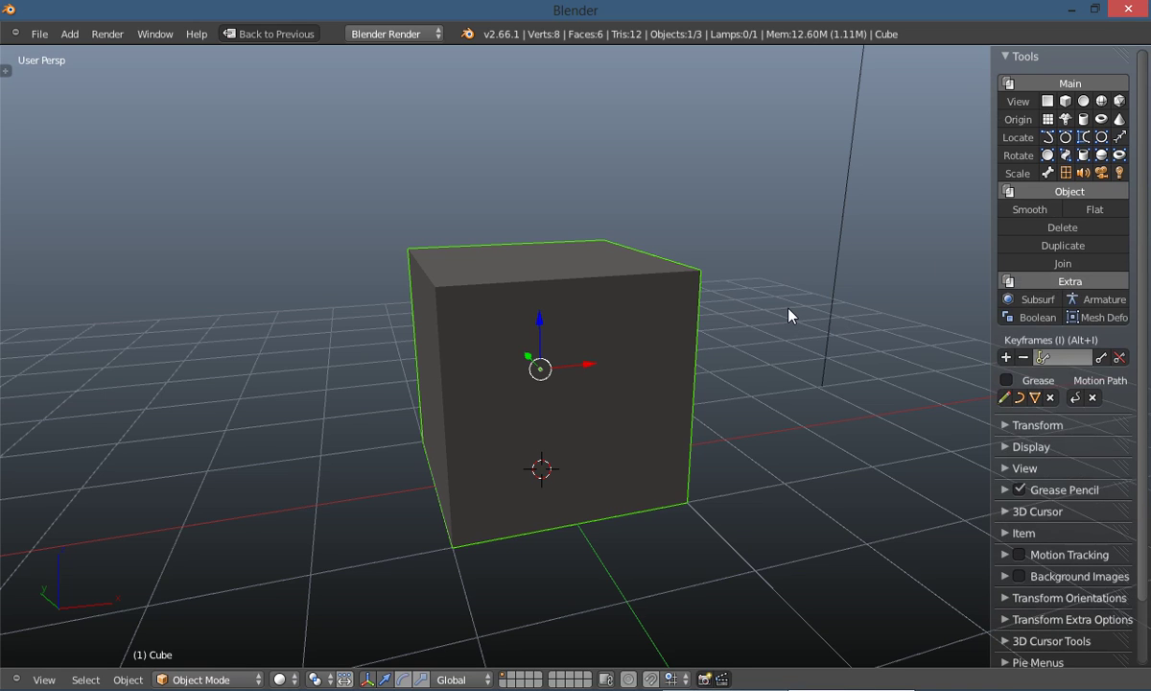
pyautogui.press('Tab')
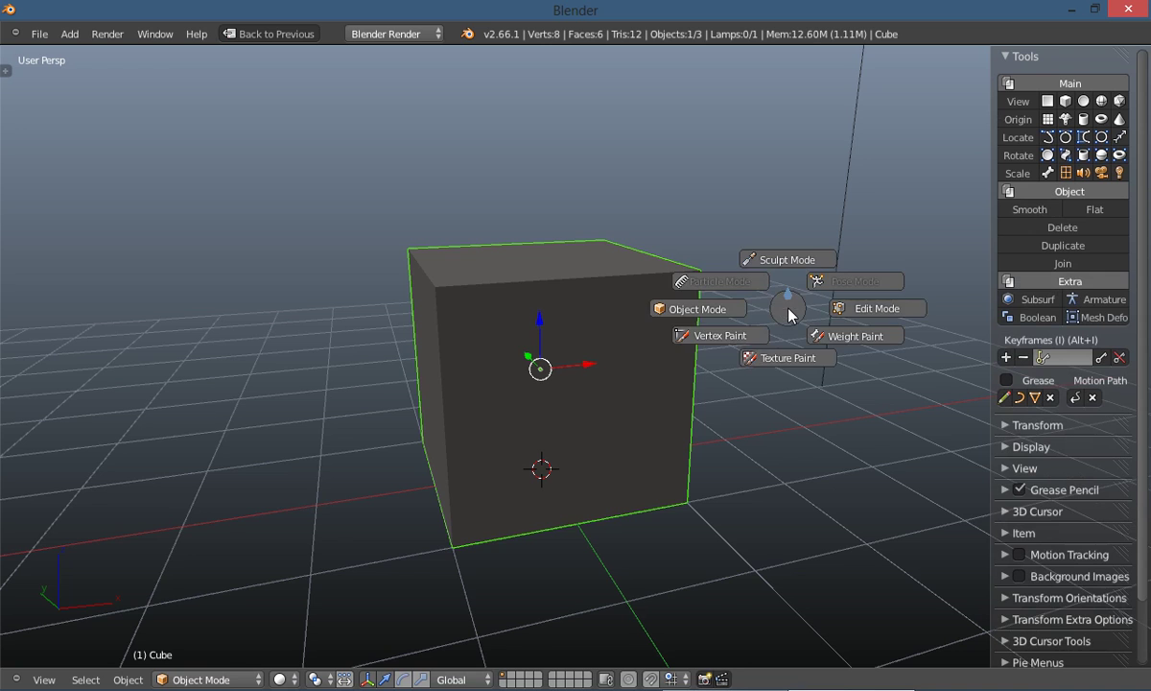
# Put the cube in Edit Mode and toggle the view orthographic and back to perspective twice
pyautogui.click(882, 306)
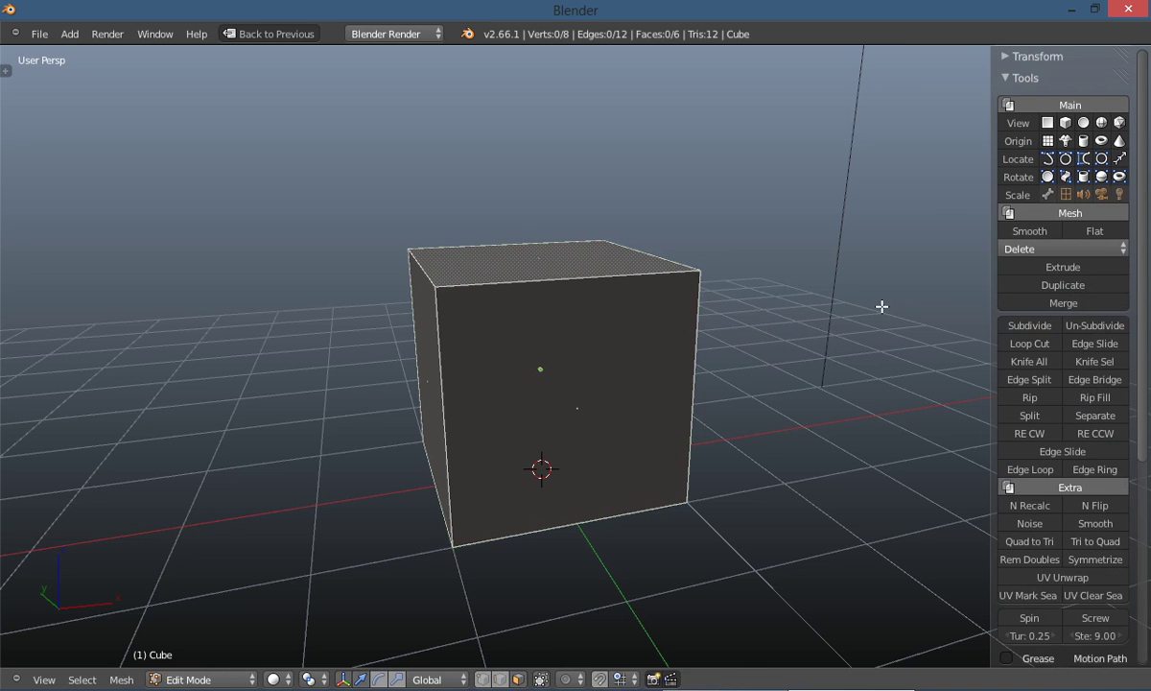
pyautogui.click(1028, 127)
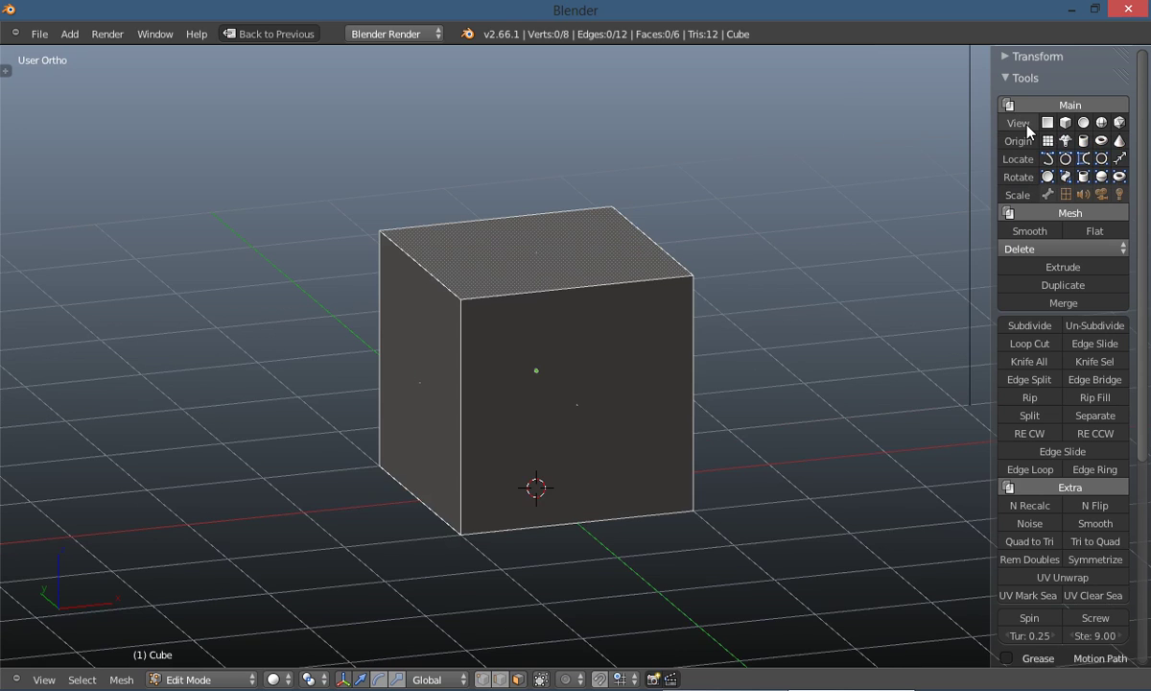
pyautogui.click(1028, 125)
pyautogui.click(1028, 128)
pyautogui.click(1028, 128)
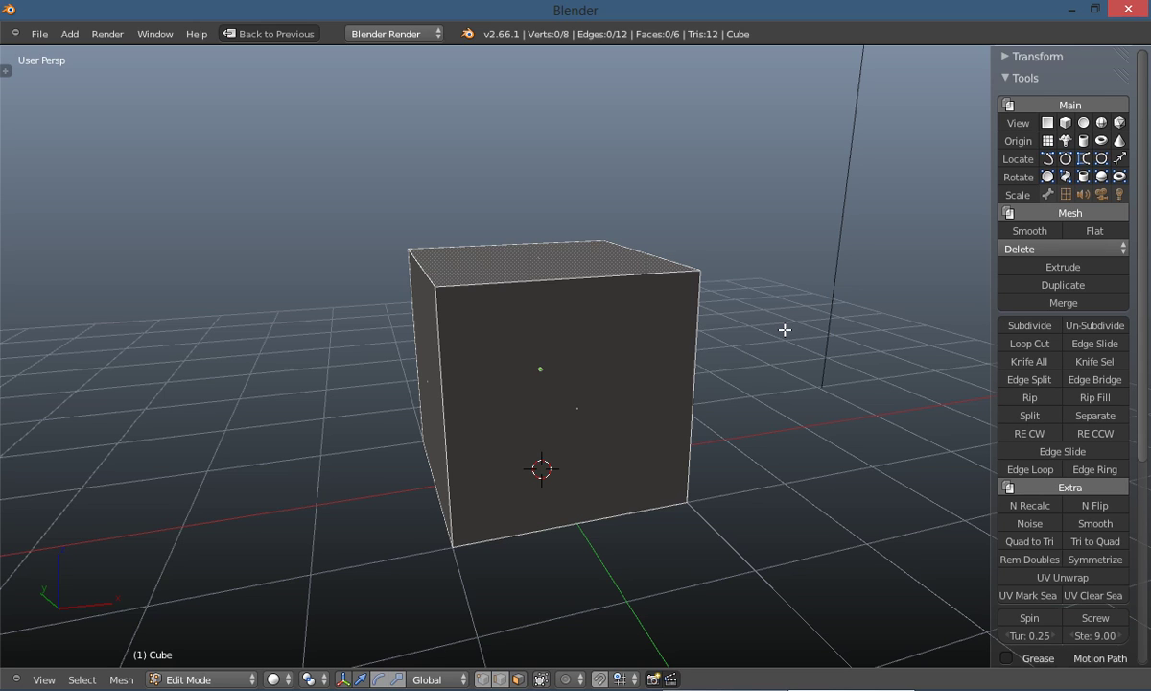
# Browse the Set Origin and Delete options and select the cube's front face
pyautogui.click(1028, 145)
pyautogui.rightClick(611, 330)
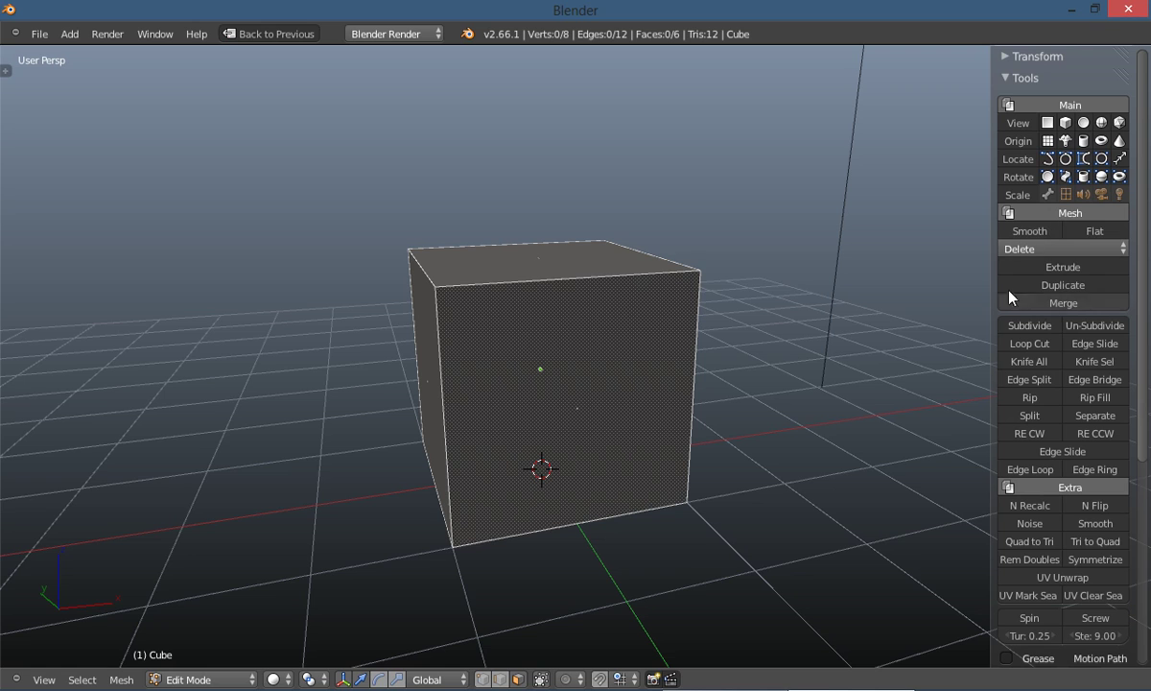
pyautogui.click(1033, 251)
pyautogui.scroll(-5, 1147, 322)
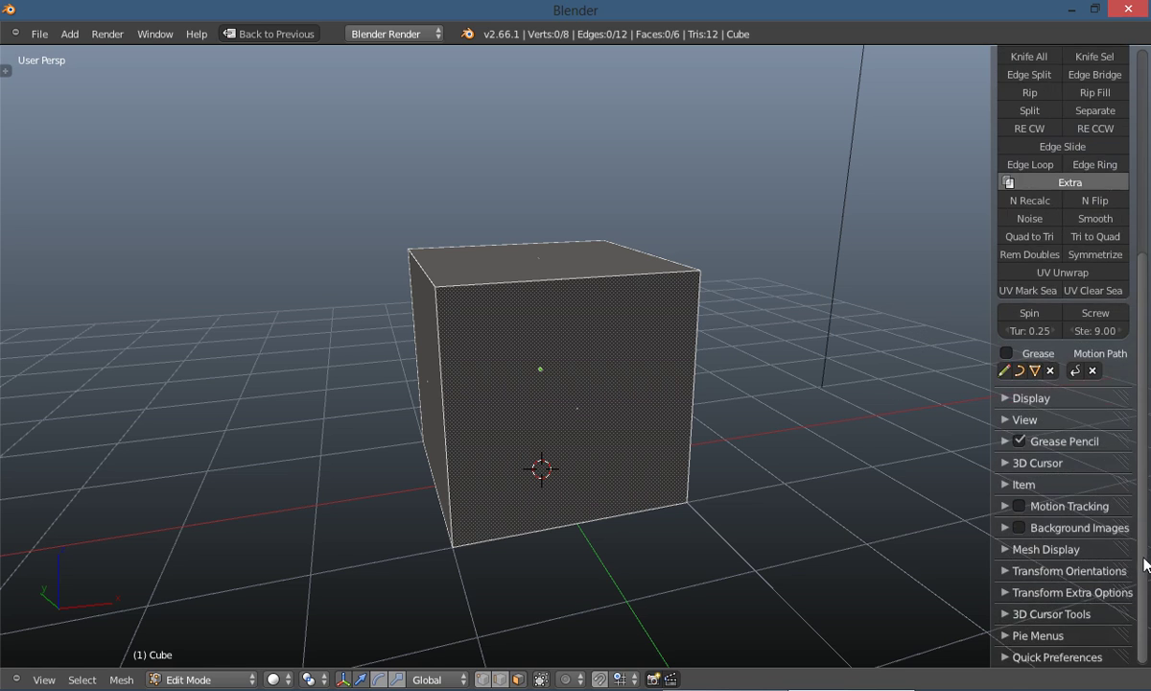
pyautogui.scroll(5, 1143, 236)
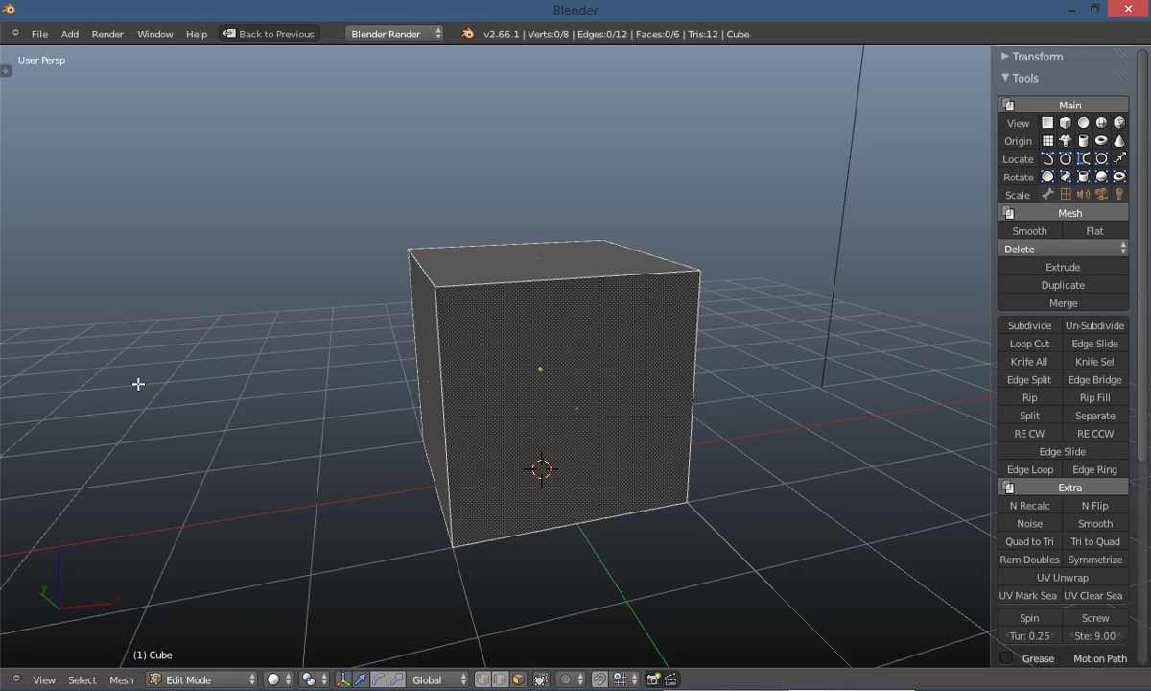
# Show Blender's built-in Mesh Tools shelf, then hide it again
pyautogui.press('t')
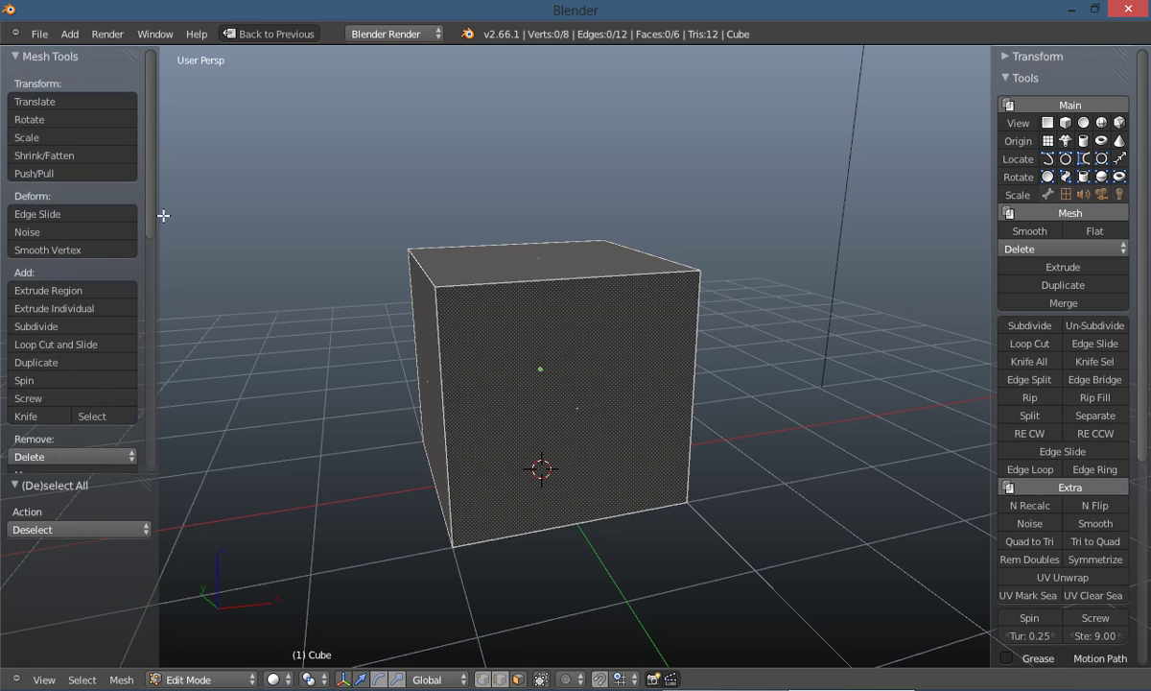
pyautogui.moveTo(146, 224)
pyautogui.mouseDown()
pyautogui.moveTo(147, 533)
pyautogui.moveTo(141, 170)
pyautogui.mouseUp()
pyautogui.press('t')
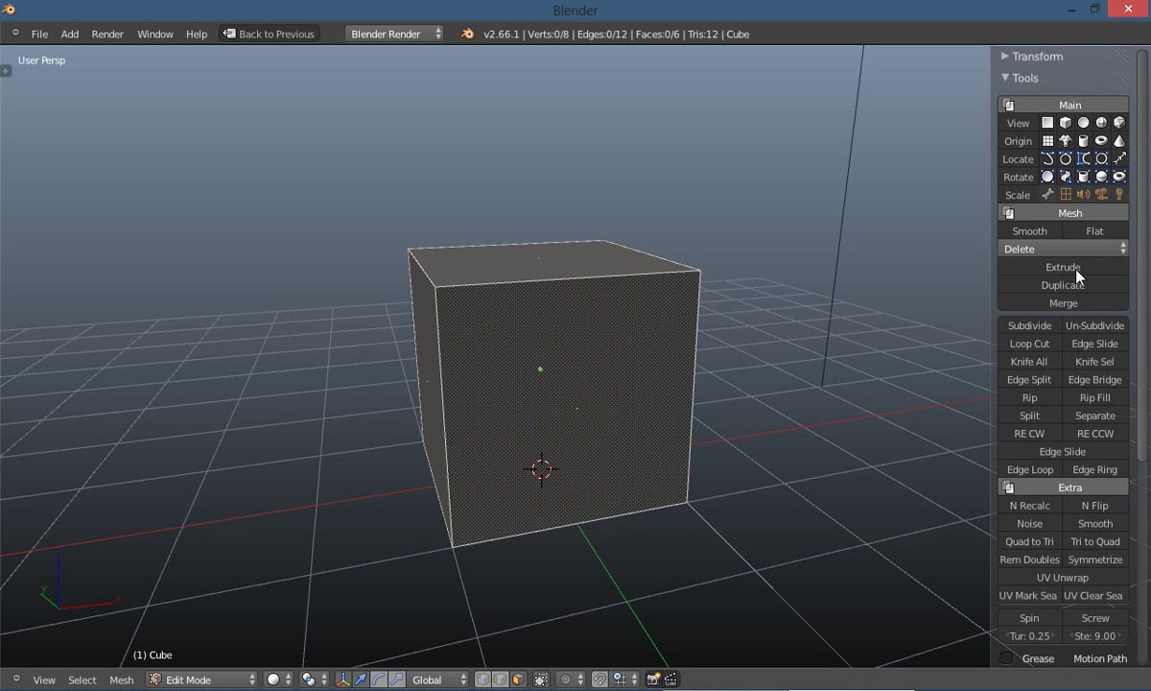
# Cut a centred vertical edge loop through the cube with Loop Cut
pyautogui.click(1018, 344)
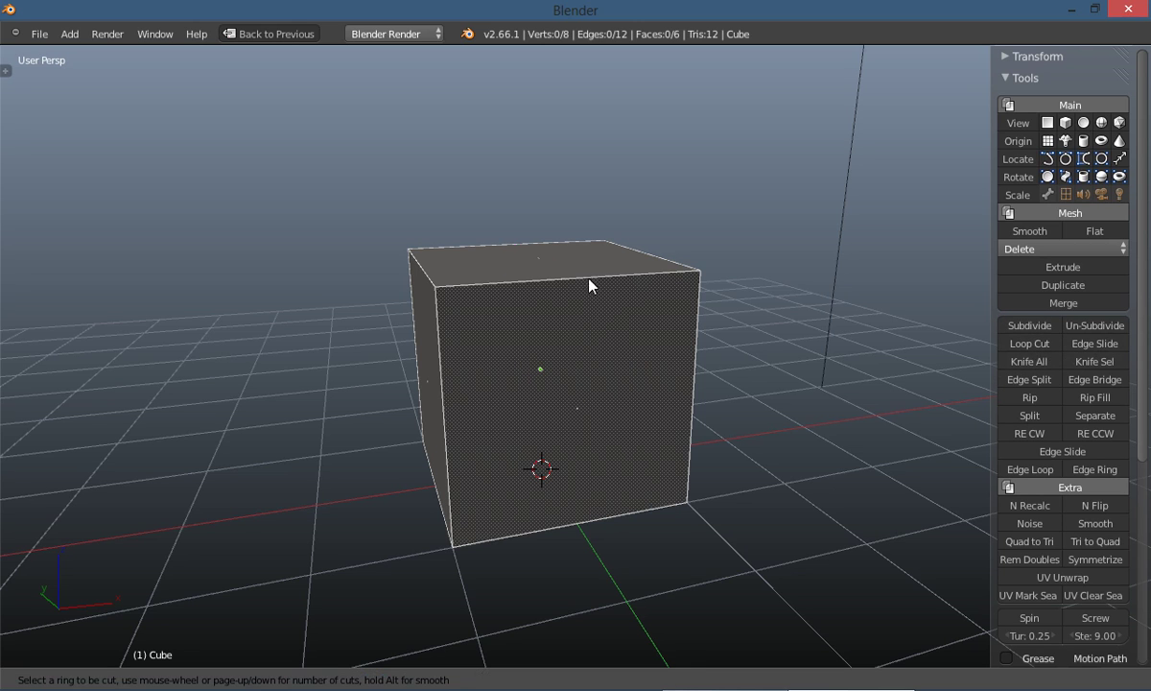
pyautogui.click(590, 285)
pyautogui.rightClick(590, 284)
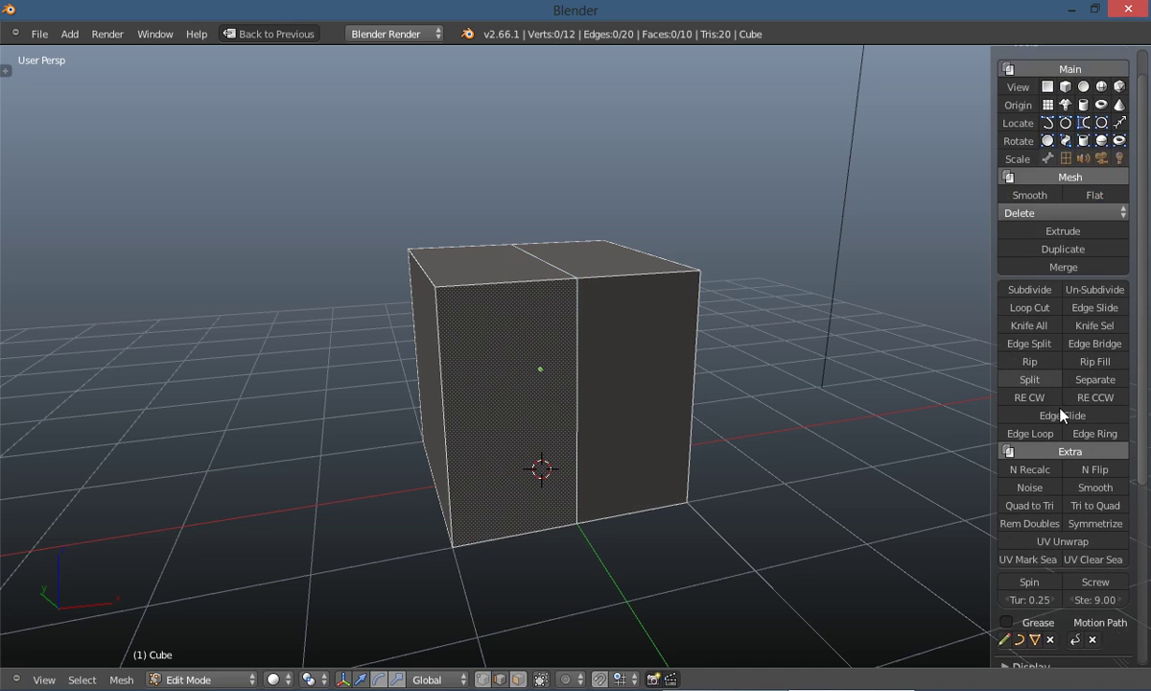
# Scroll the tool panel and collapse the Extra tool group
pyautogui.scroll(-1, 1061, 414)
pyautogui.scroll(2, 1061, 414)
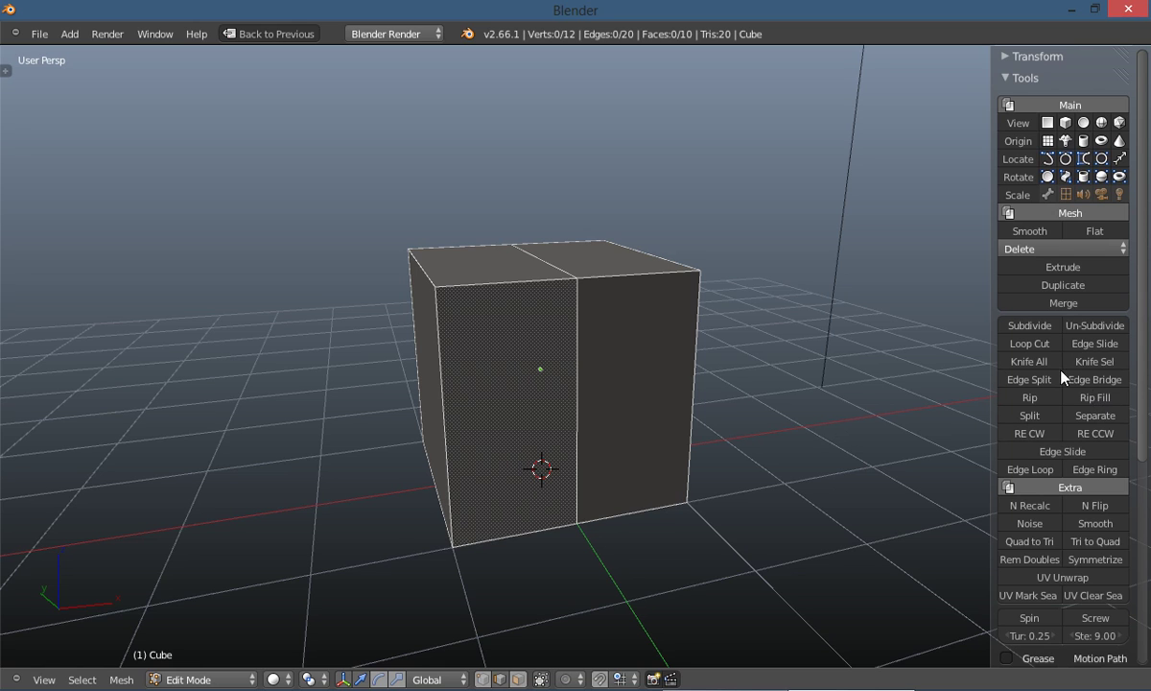
pyautogui.scroll(-2, 1056, 379)
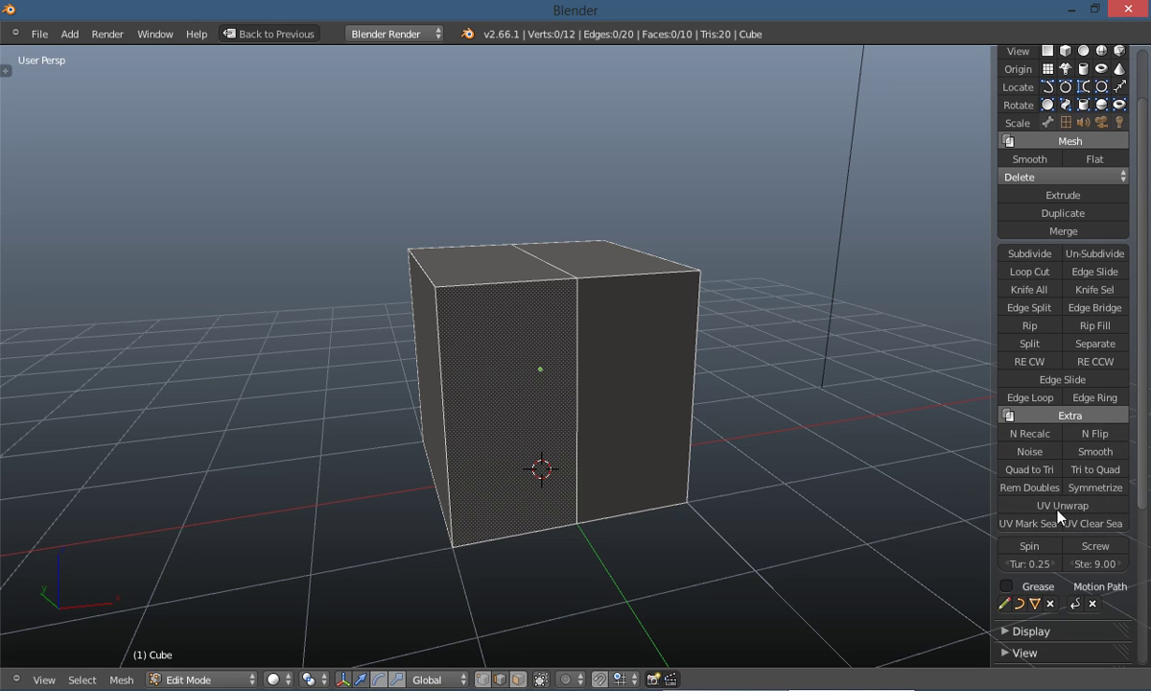
pyautogui.click(1046, 415)
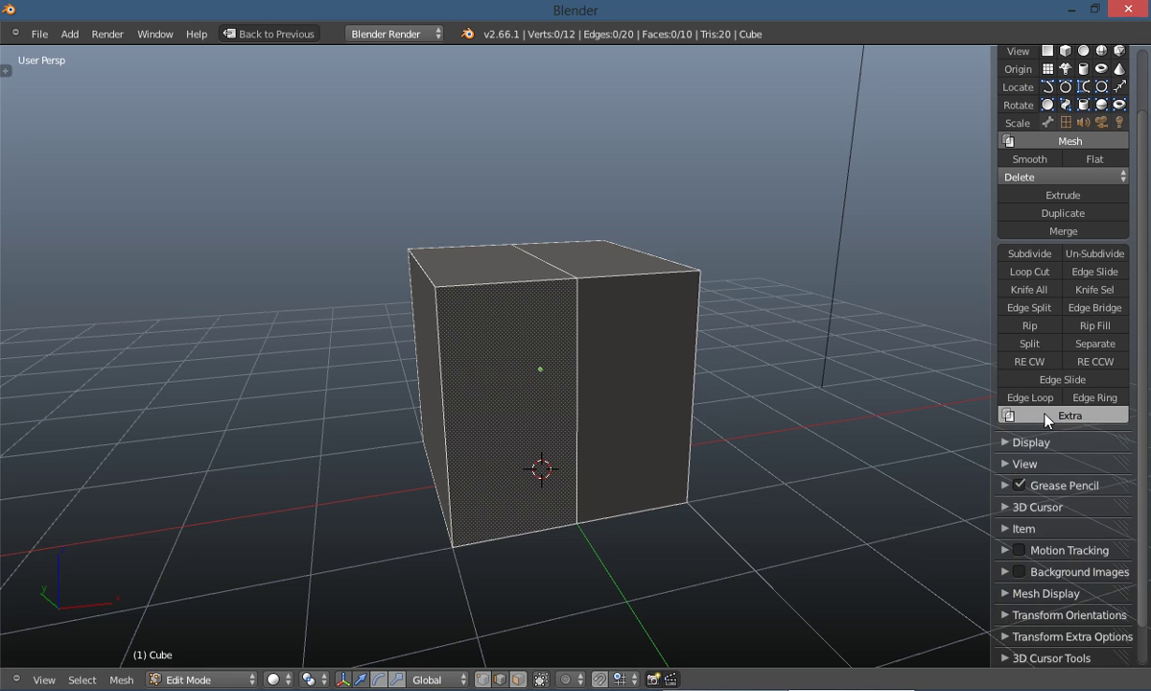
# Collapse and re-expand the Main and Mesh tool groups several times
pyautogui.scroll(2, 1063, 319)
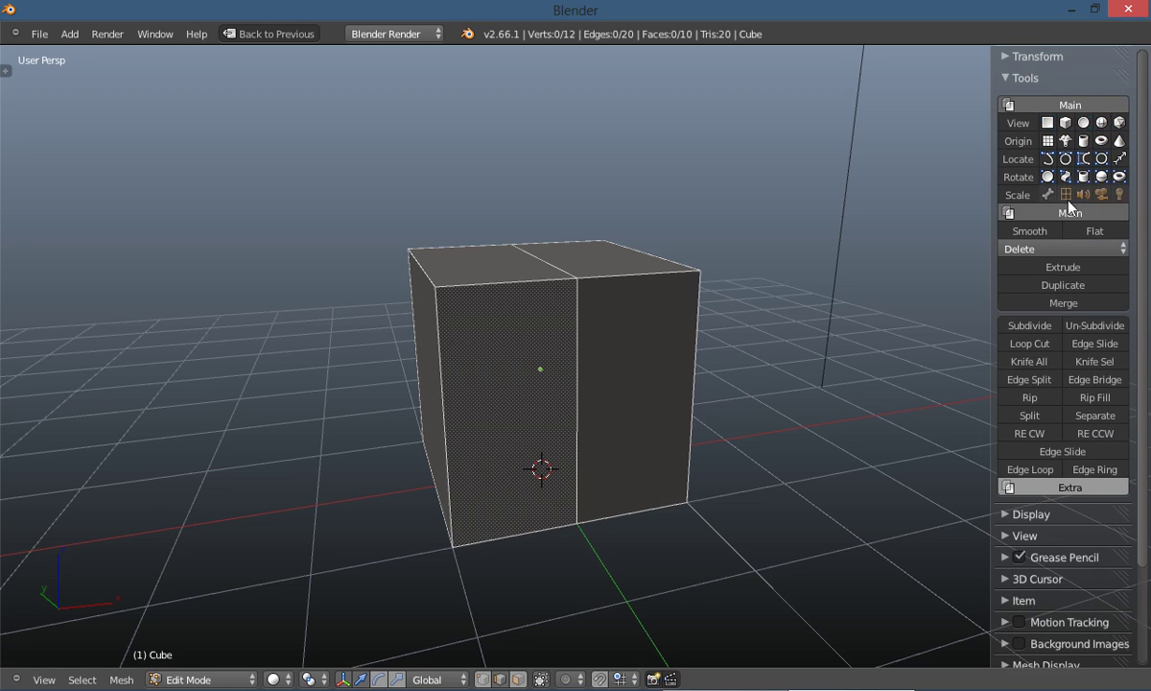
pyautogui.click(1047, 107)
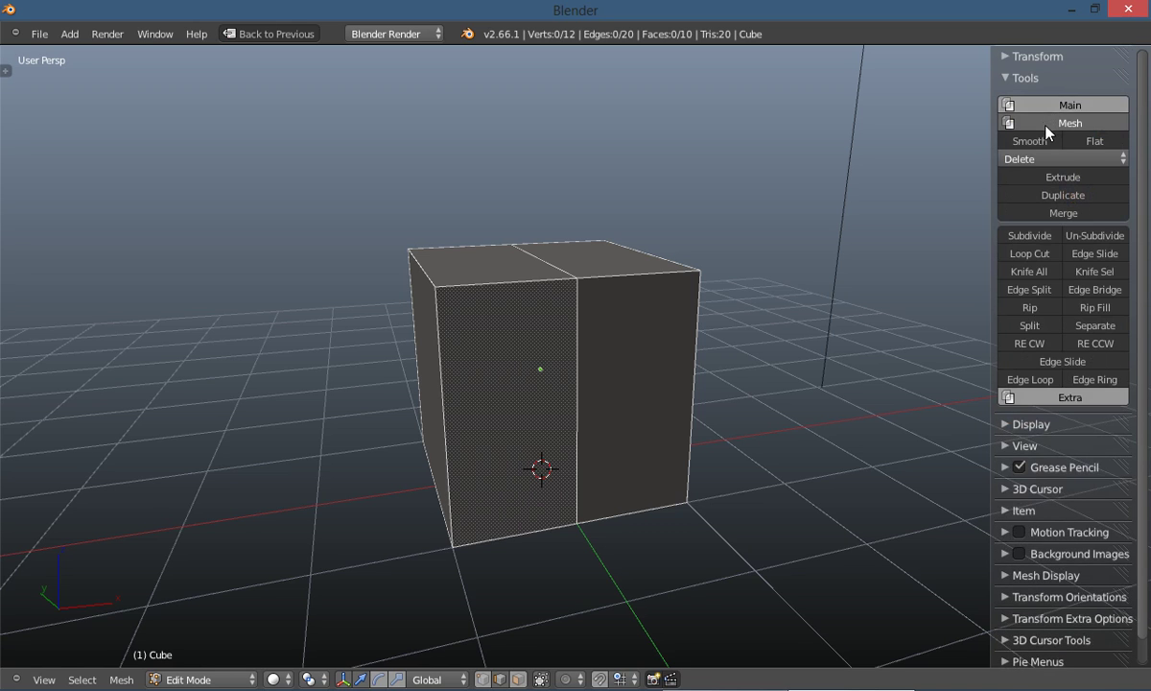
pyautogui.click(1046, 122)
pyautogui.click(1048, 106)
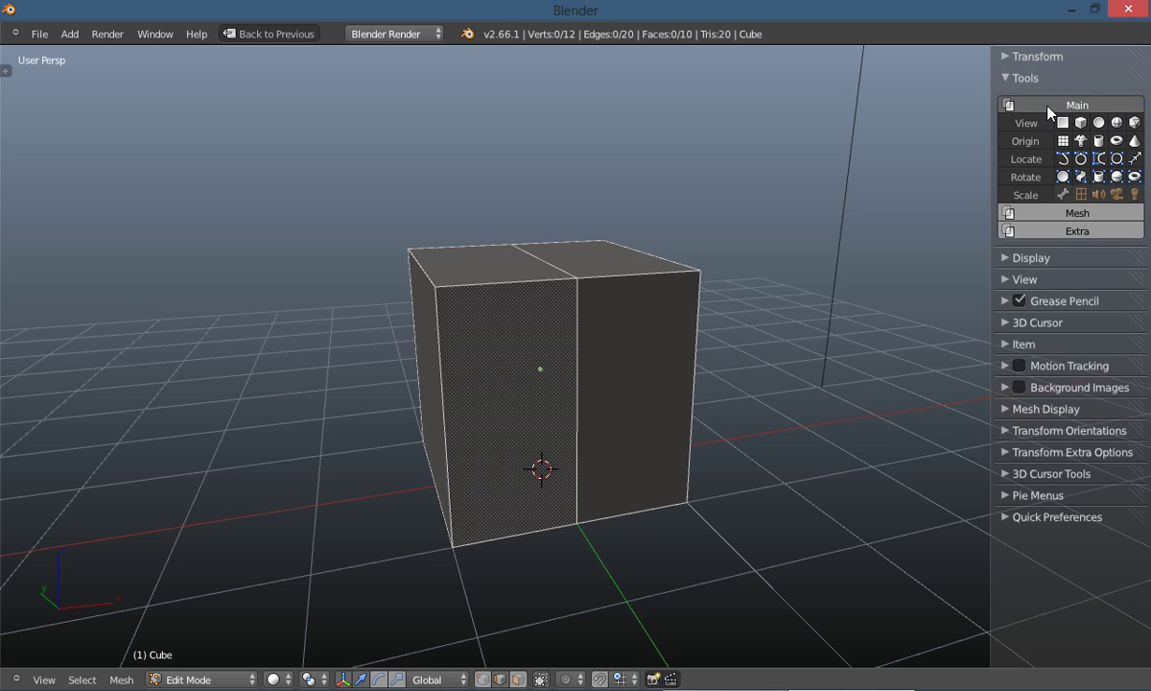
pyautogui.click(1044, 214)
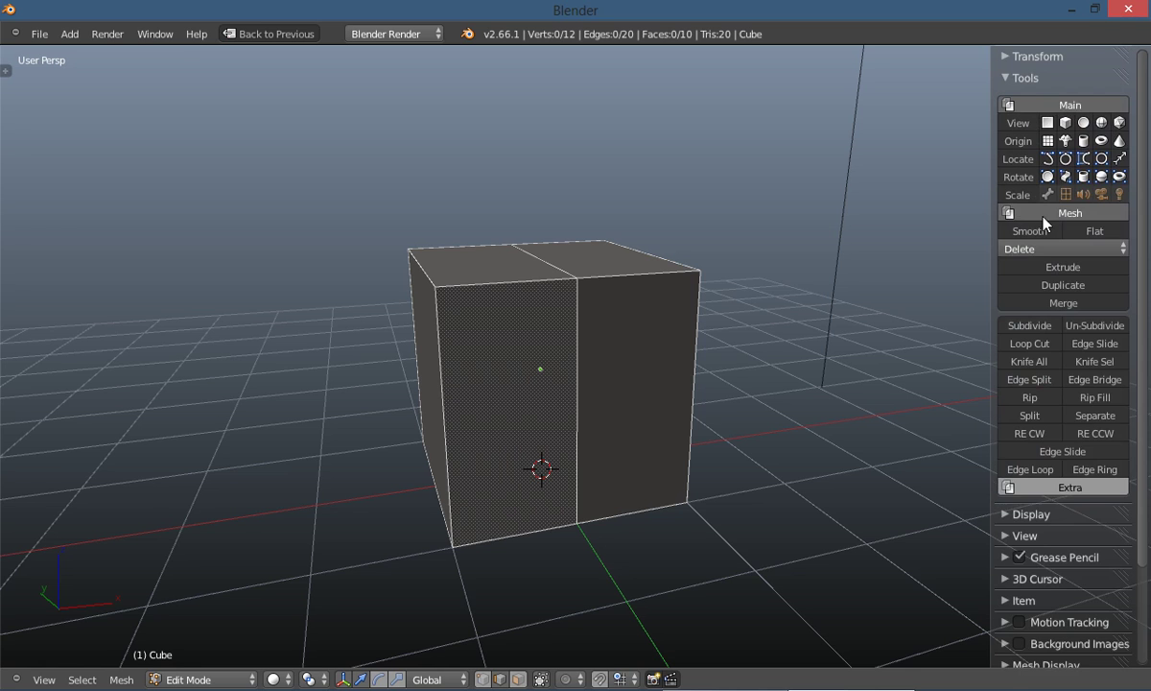
pyautogui.click(1069, 104)
pyautogui.click(1068, 106)
# Leave the Main, Mesh and Extra groups all expanded, with a brief orbit around the cube
pyautogui.click(1068, 106)
pyautogui.click(1058, 122)
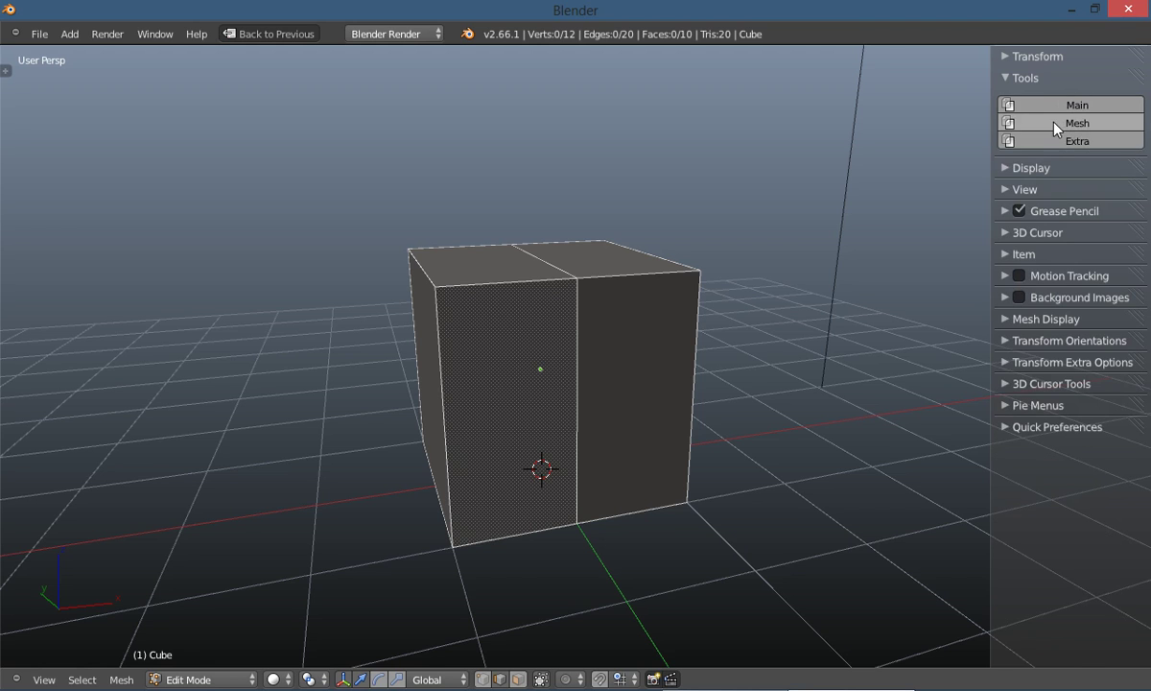
pyautogui.click(999, 100)
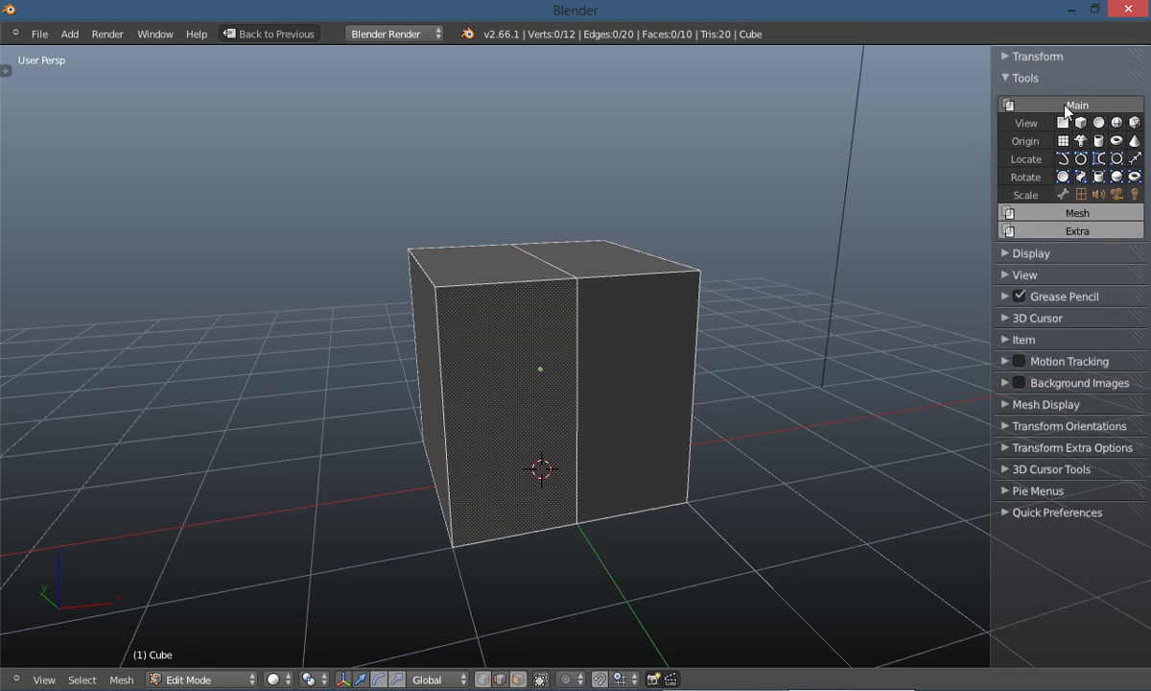
pyautogui.click(1011, 213)
pyautogui.click(1054, 491)
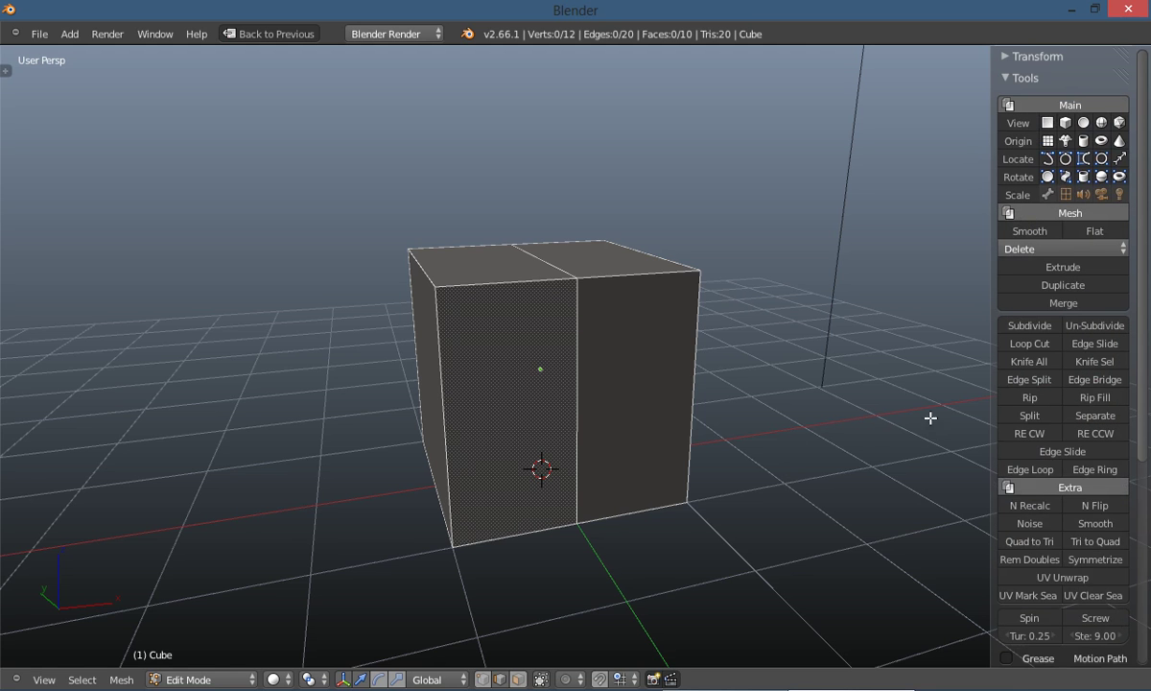
pyautogui.moveTo(775, 452); pyautogui.dragTo(794, 420, button='middle')
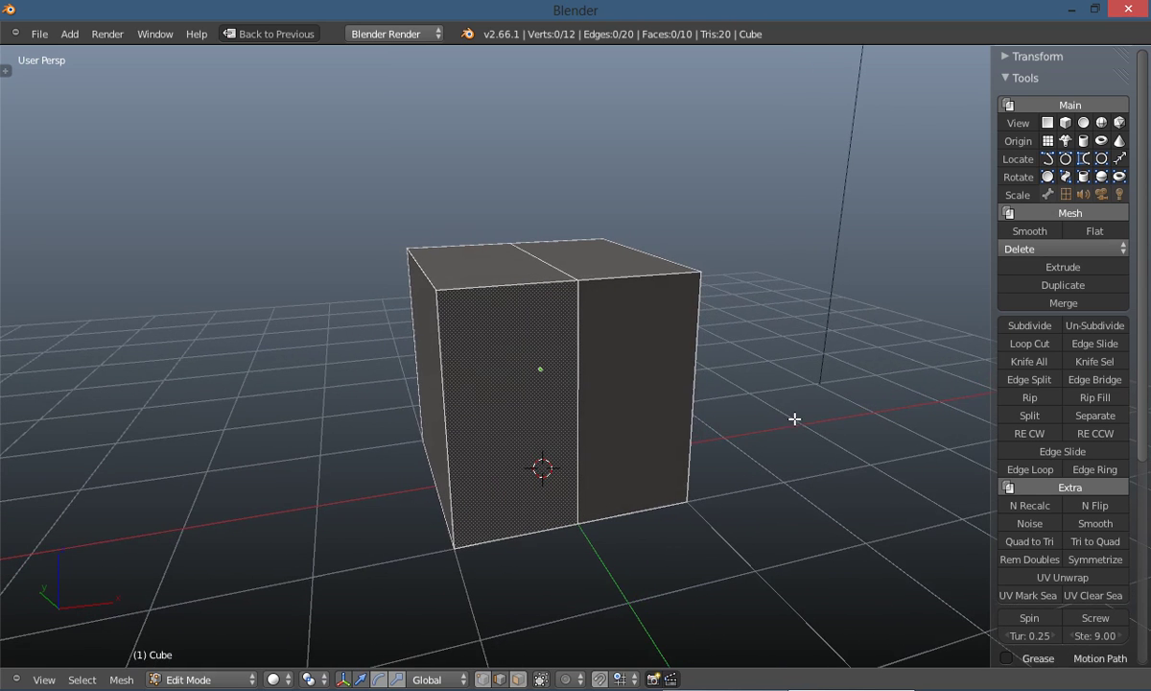
# Cut a centred horizontal edge loop around the cube, then deselect everything
pyautogui.click(1027, 343)
pyautogui.click(573, 415)
pyautogui.click(574, 414)
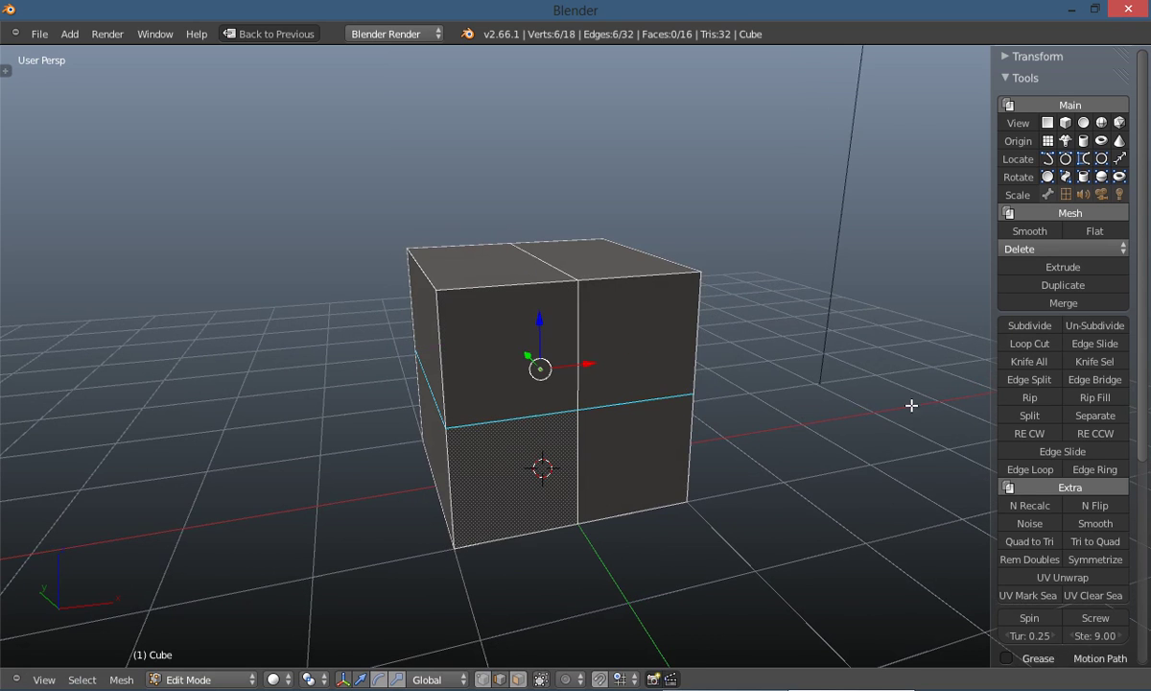
pyautogui.press('a')
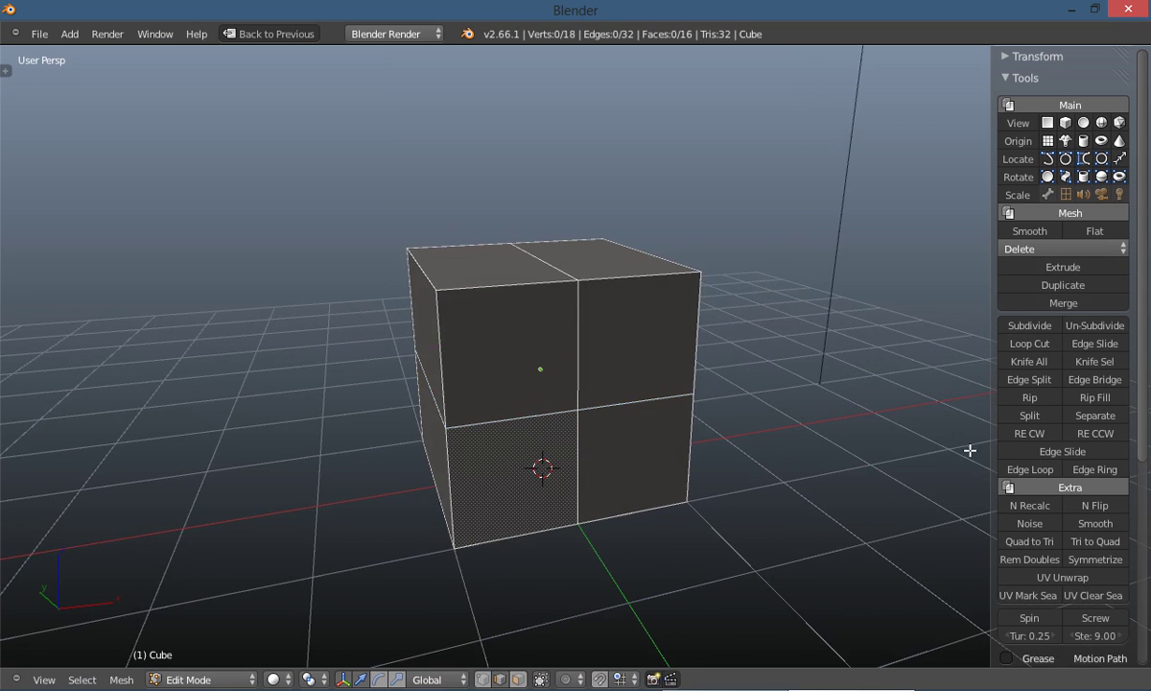